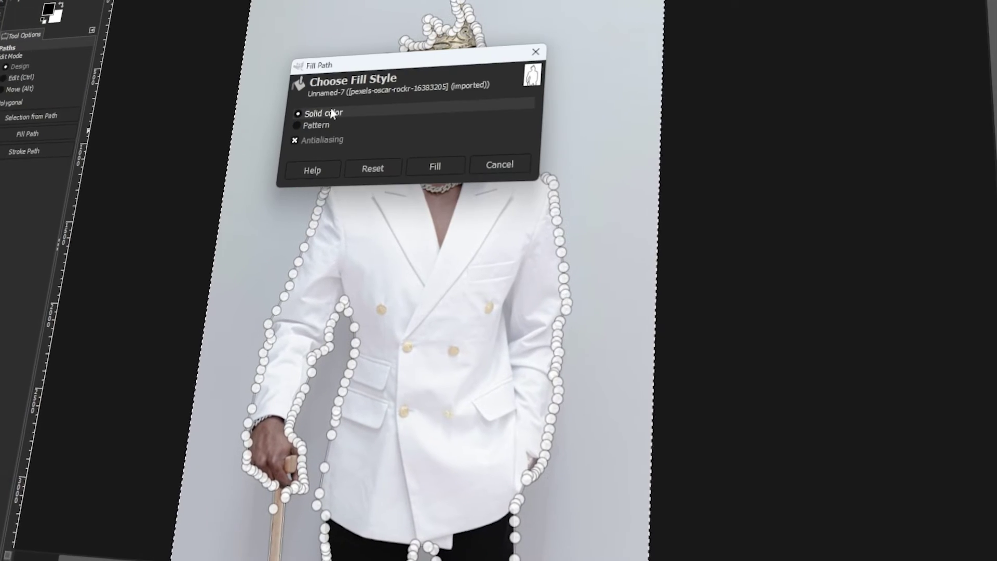
- Fill the closed path around the man with the solid color, keeping antialiasing enabled
left_click(435, 166)
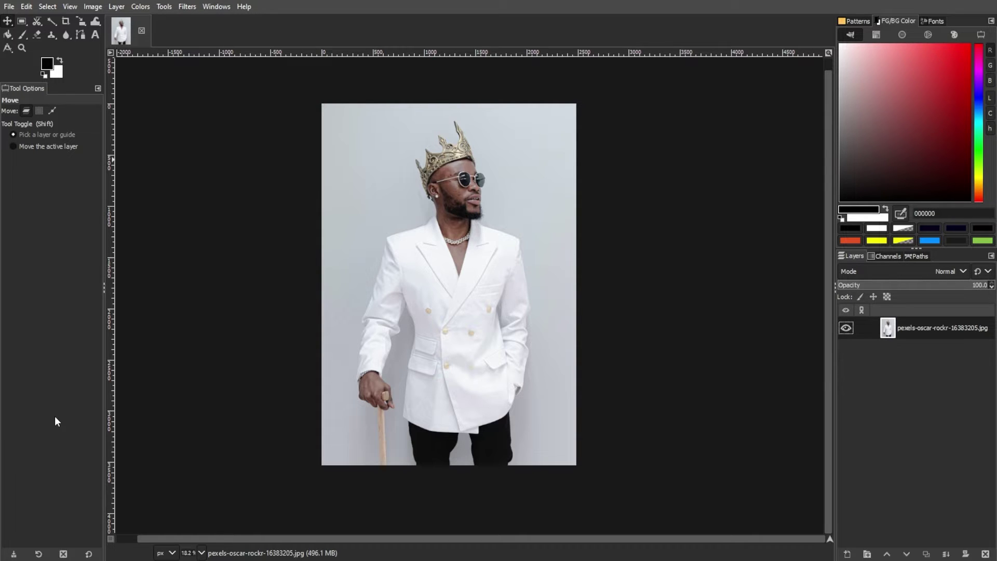
- Select the grey backdrop around the man with Fuzzy Select, adding the gaps beside the cane, under the arm and between the legs
left_click(50, 21)
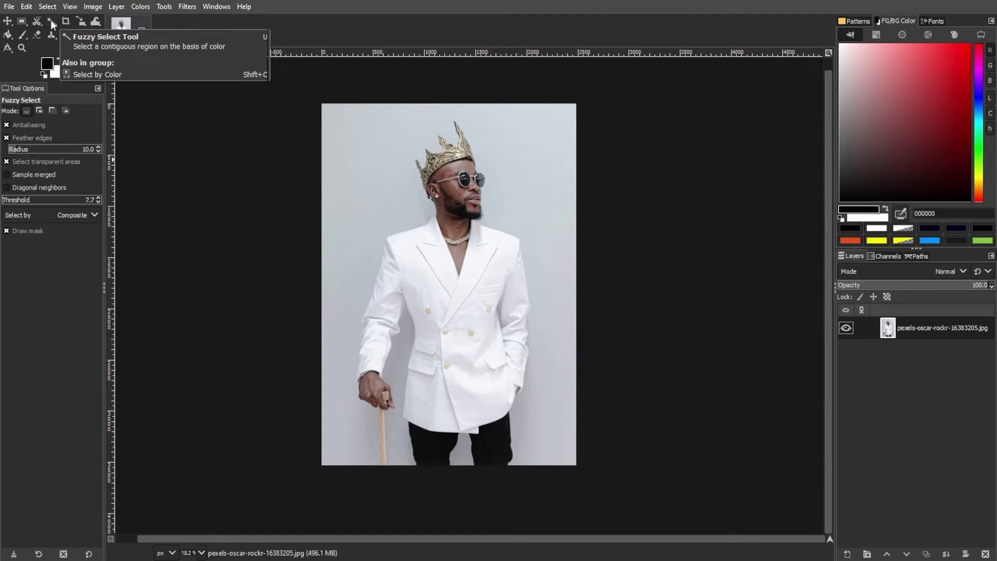
left_click(360, 186)
left_click(342, 364, "shift")
left_click(403, 355, "shift")
left_click_drag(435, 435, 456, 462)
left_click_drag(550, 311, 623, 296)
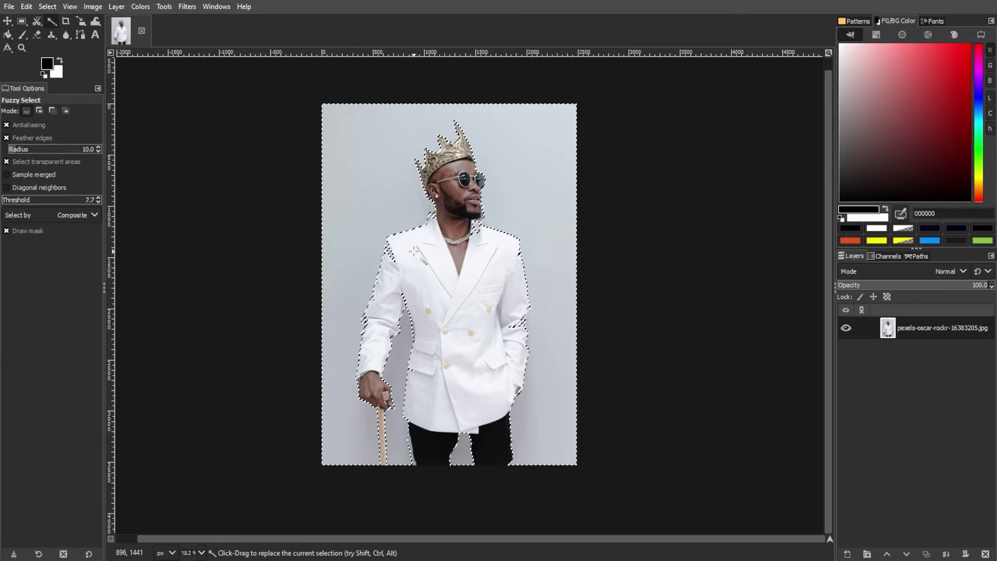
- Invert the selection so that the man is selected instead of the backdrop
left_click(92, 6)
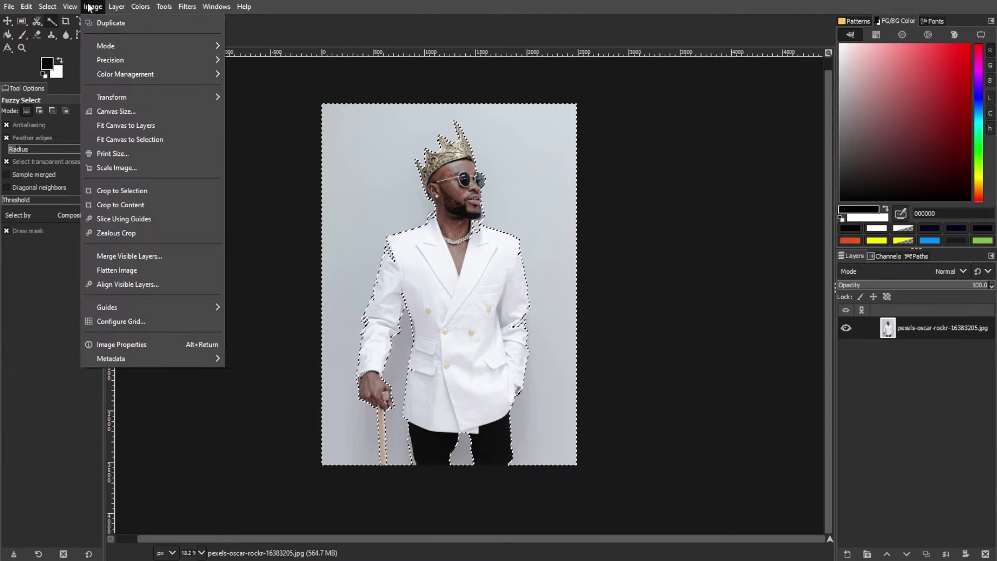
mouse_move(47, 6)
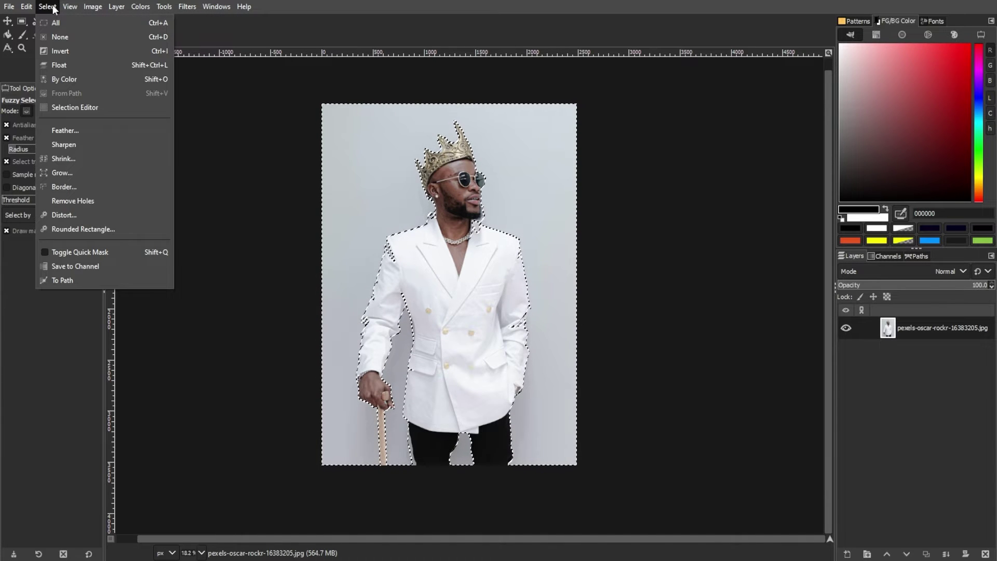
left_click(145, 47)
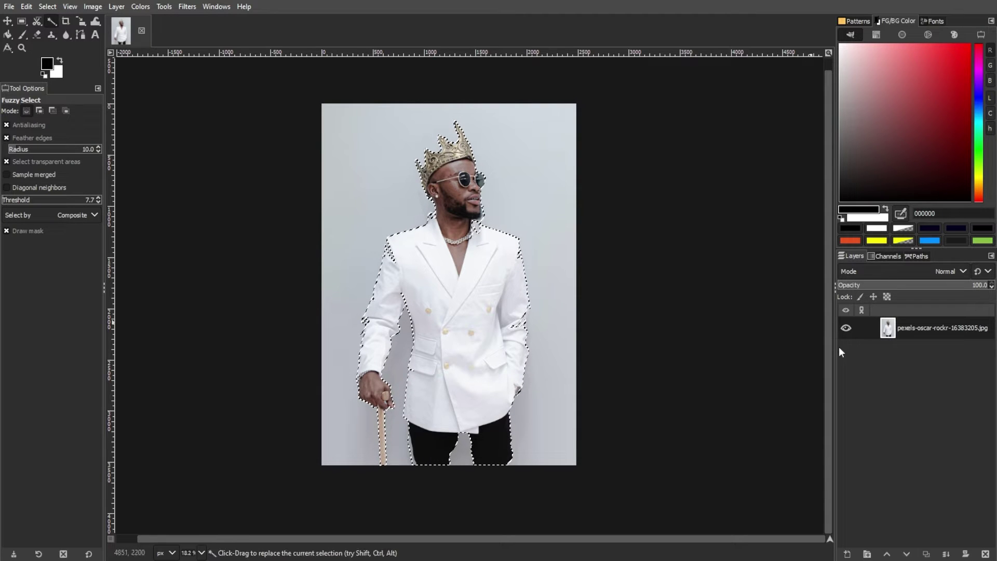
- Create a new transparent layer above the photo with the default settings
left_click(117, 7)
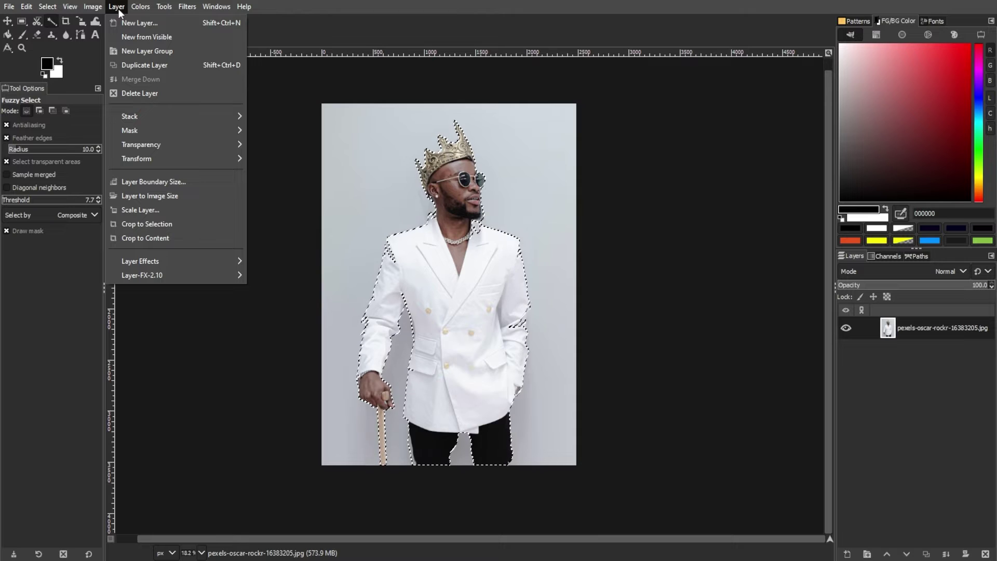
left_click(197, 24)
left_click_drag(460, 149, 745, 102)
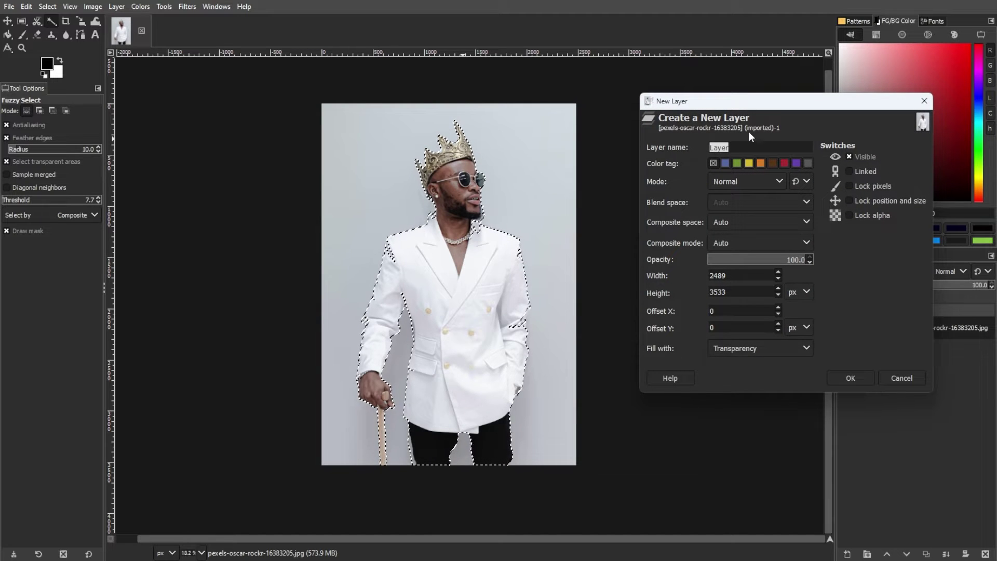
left_click(845, 380)
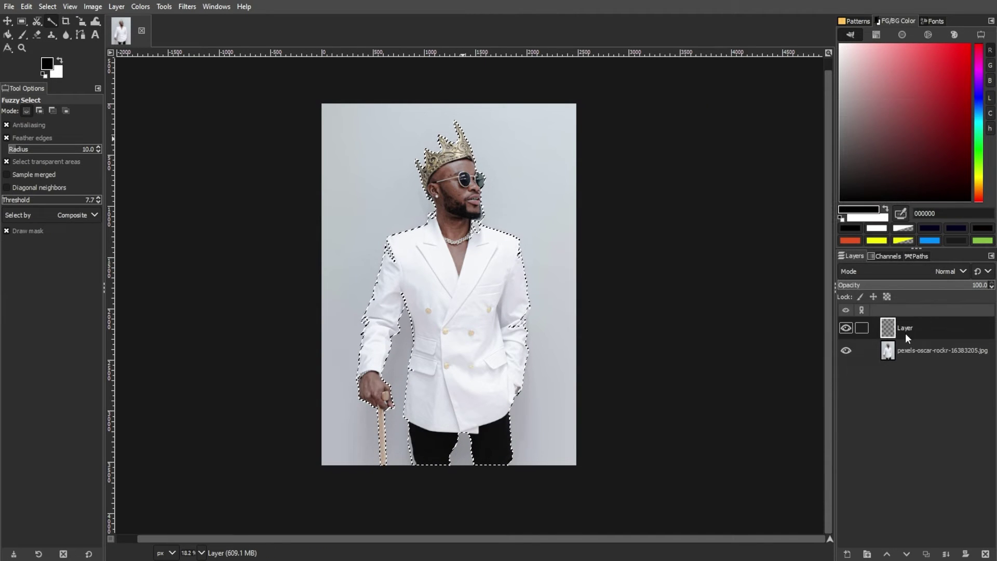
- Bucket-fill the selected figure with black on the new layer and clear the selection
left_click(7, 35)
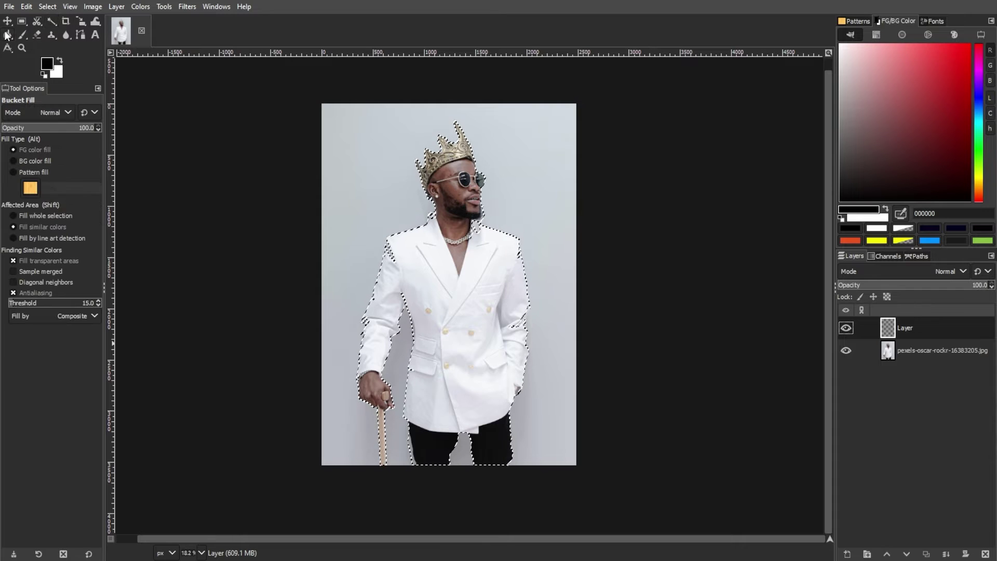
left_click(430, 258)
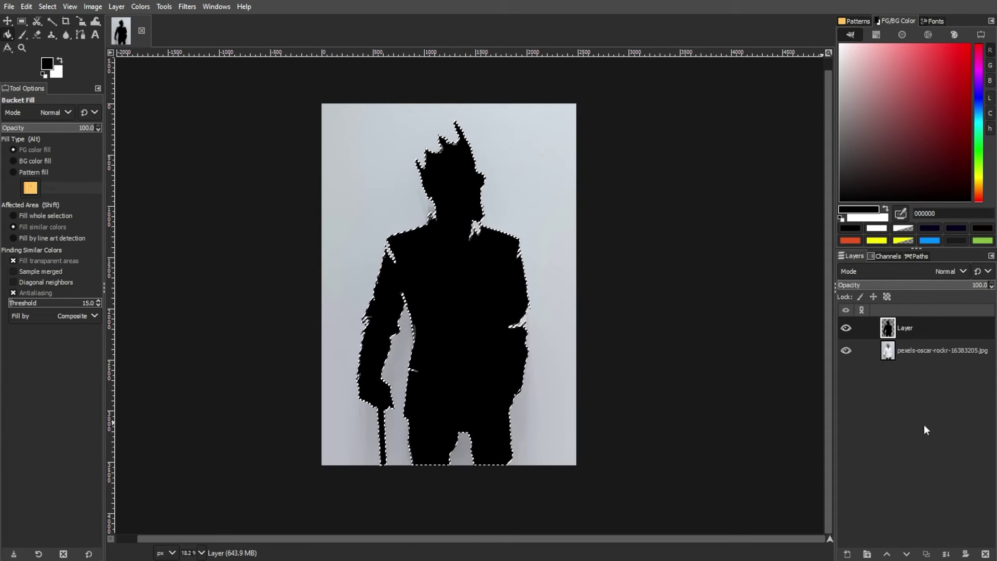
key("ctrl+shift+a")
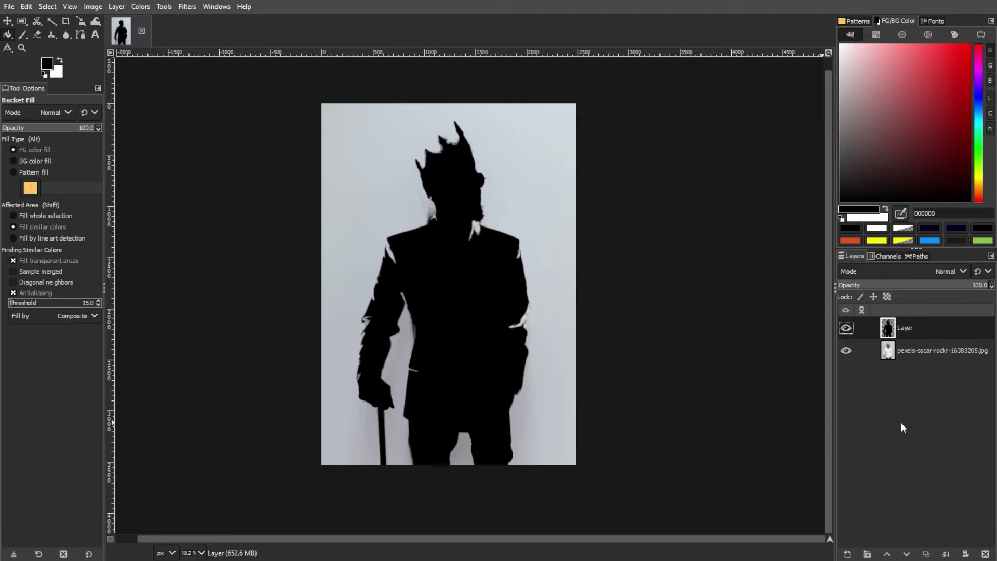
scroll(709, 390, "down", 1)
scroll(709, 390, "up", 1)
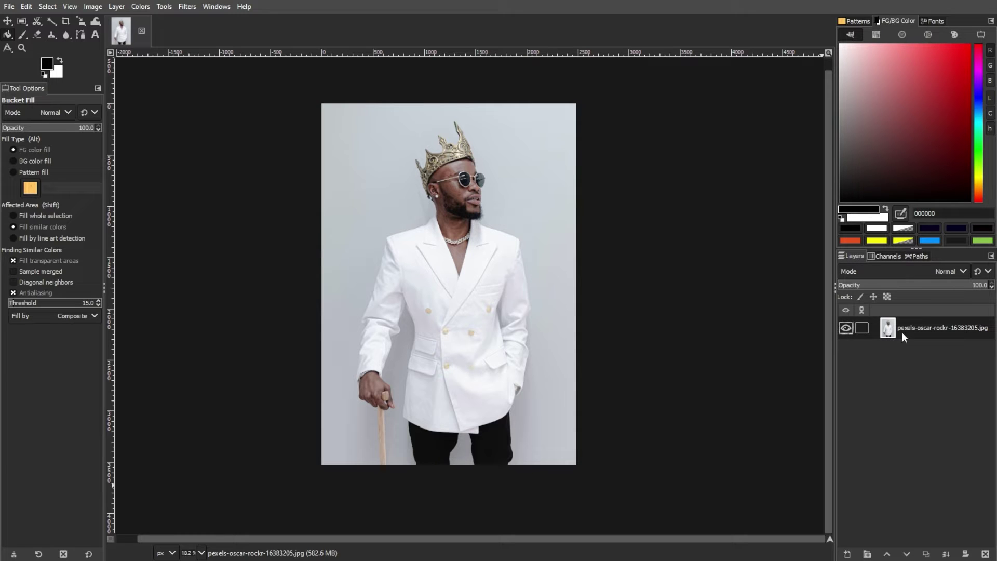
- Create a transparent layer named Background and place it below the photo layer
left_click(846, 554)
left_click_drag(776, 258, 693, 105)
type("b")
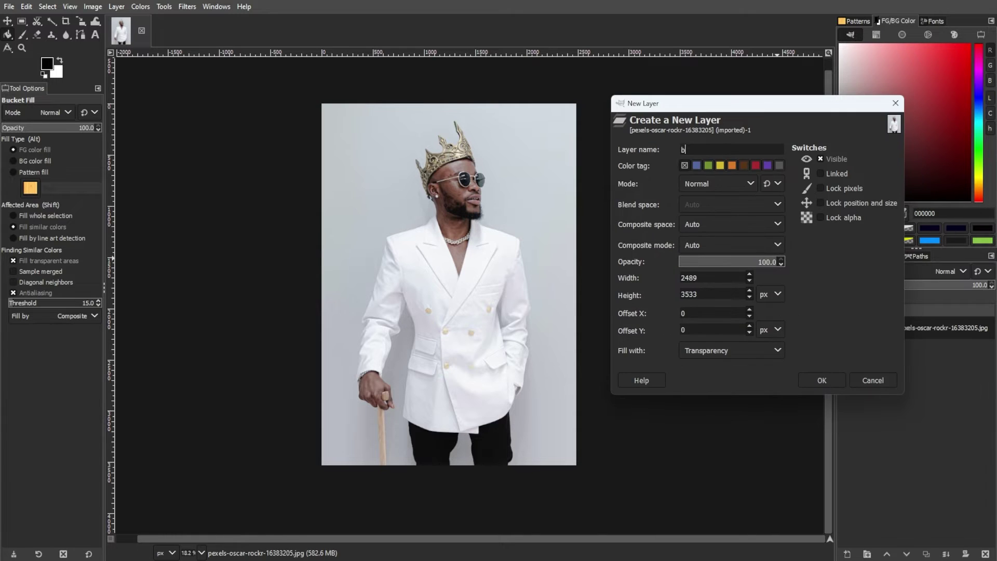
key("Return")
left_click_drag(923, 329, 914, 360)
- Create a transparent layer named Silhouette above the photo and keep it as the active layer
left_click(847, 553)
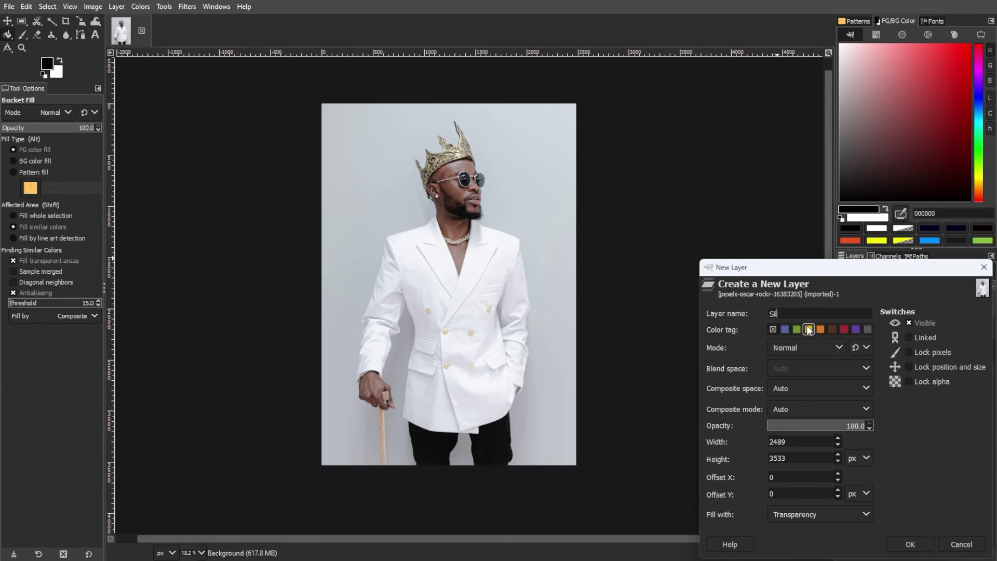
key("Return")
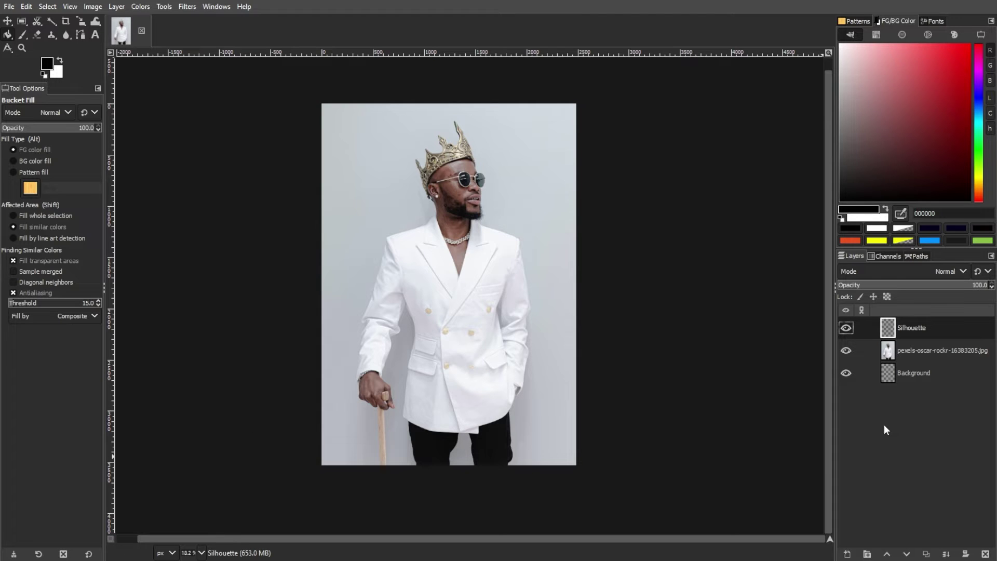
left_click(923, 349)
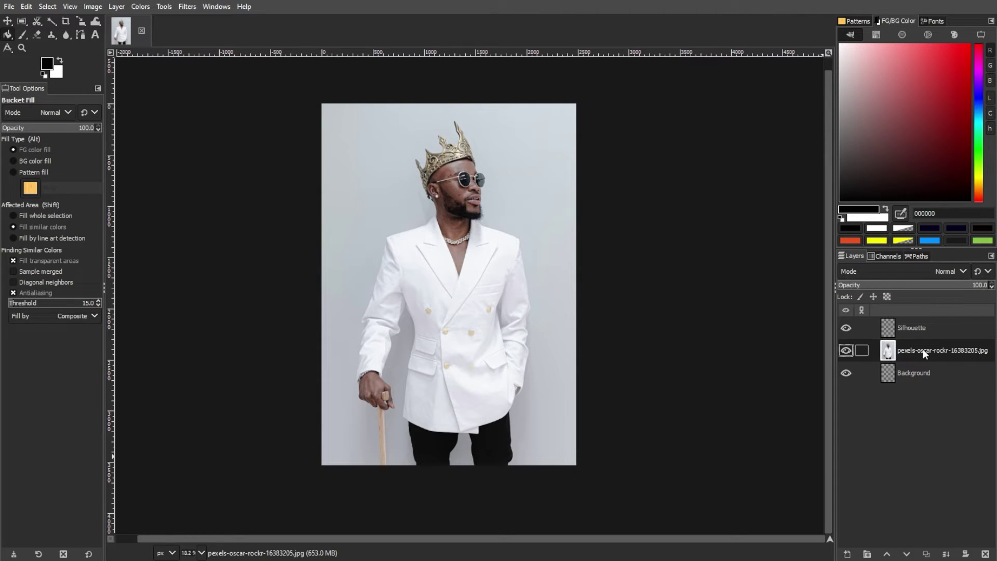
left_click(934, 330)
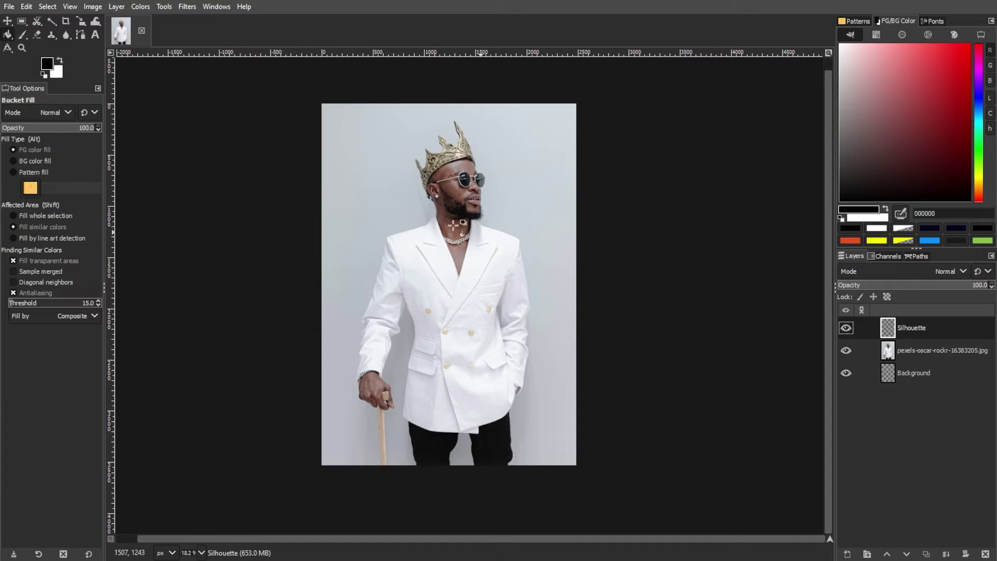
- Start a path with the Paths tool, tracing from the jacket shoulder over the collar and up the back of the neck
key("p")
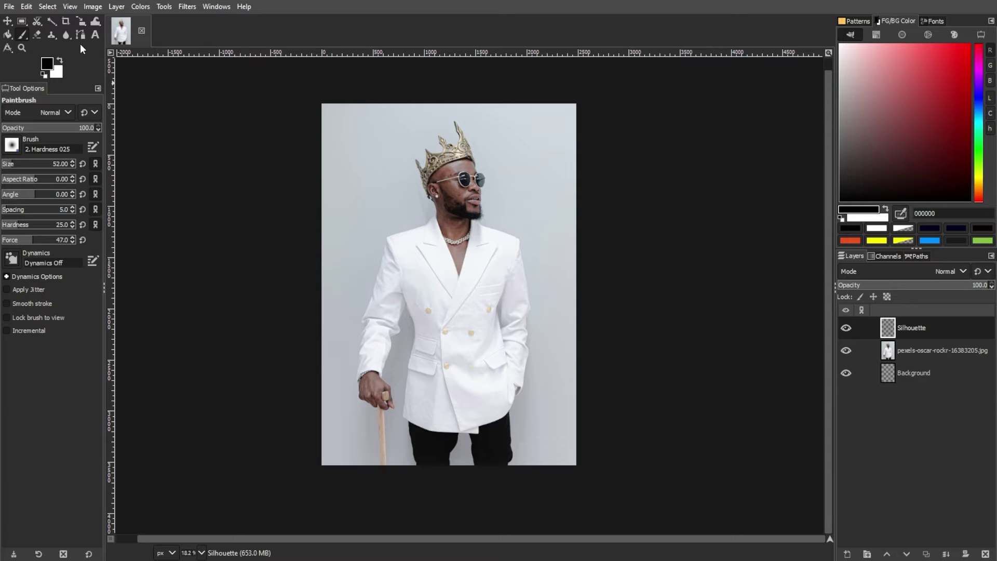
left_click(81, 35)
key("1")
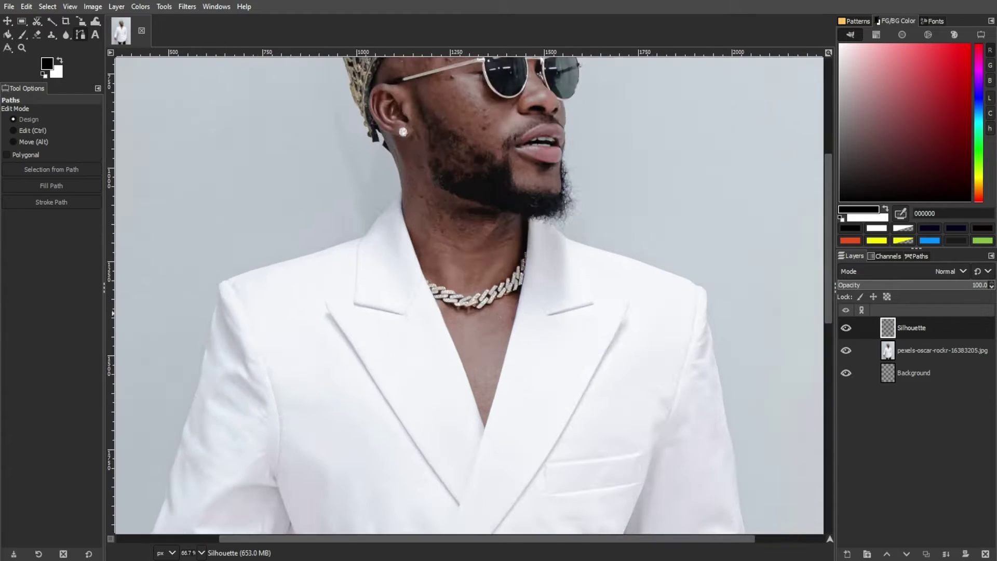
left_click(213, 270)
left_click(361, 220)
left_click(411, 205)
left_click(440, 187)
left_click(462, 158)
left_click(481, 135)
scroll(480, 136, "up", 2)
left_click(480, 225)
left_click(461, 178)
left_click_drag(460, 178, 463, 189)
- Continue the path around the dark strands at the nape and up the crown's lower rear edge behind the ear
scroll(440, 115, "up", 3)
left_click(482, 315)
left_click(494, 291)
left_click(480, 264)
left_click(464, 248)
left_click(458, 248)
left_click(467, 274)
left_click(471, 300)
left_click(443, 304)
left_click(435, 277)
left_click(420, 272)
left_click(420, 255)
left_click(404, 226)
left_click(406, 204)
left_click(401, 186)
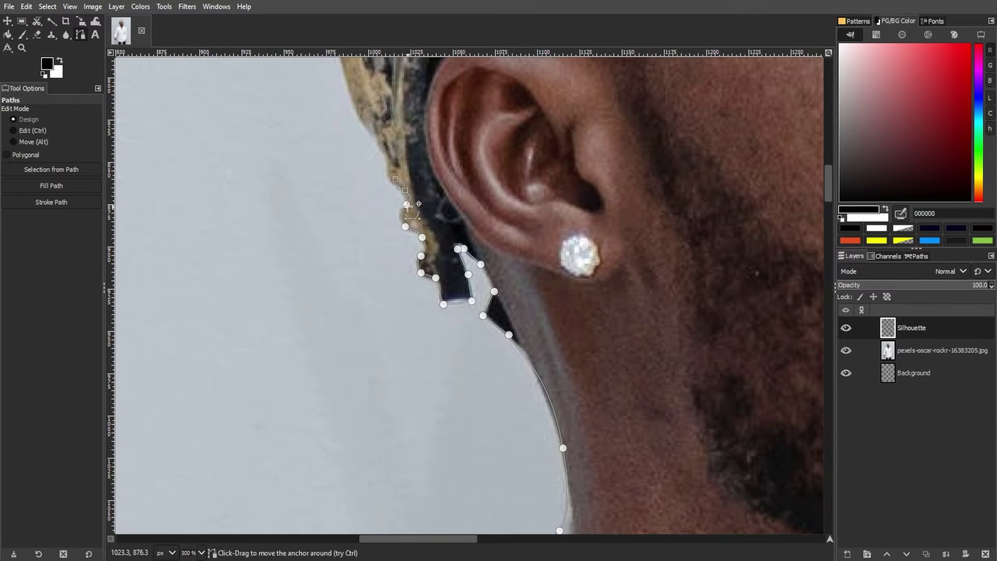
left_click(389, 166)
- Trace the path up the crown's rear edge towards the tip of its rearmost spike
scroll(389, 166, "up", 1)
left_click(358, 235)
left_click(340, 170)
scroll(340, 170, "up", 2)
left_click(330, 352)
left_click(309, 286)
left_click_drag(310, 270, 303, 276)
left_click(311, 269)
left_click(301, 222)
left_click(282, 173)
left_click(261, 142)
scroll(261, 142, "up", 3)
left_click(242, 208)
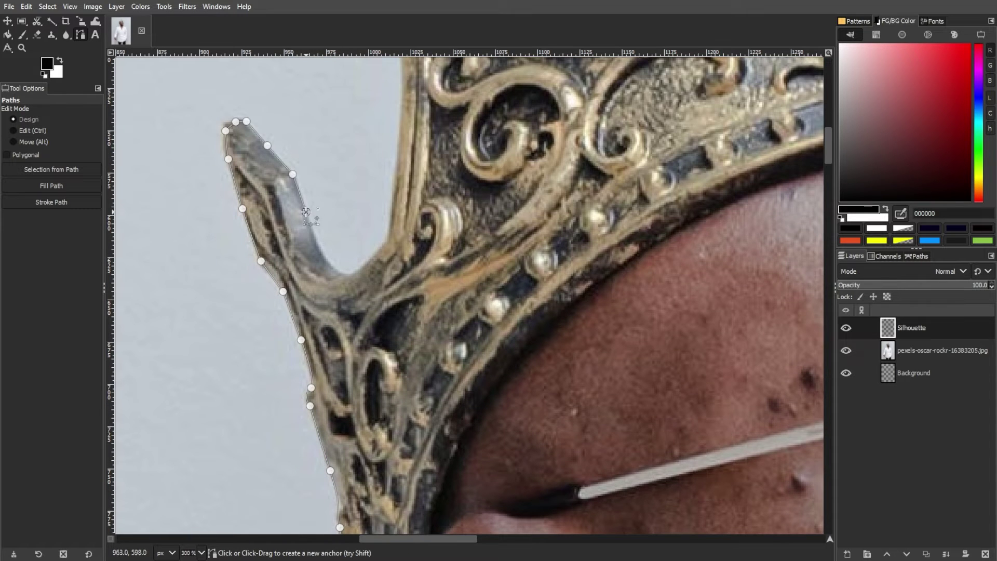
- Extend the path around the crown's second spike and along the curved dip to the base of the third spike
scroll(396, 194, "up", 6)
left_click(389, 200)
left_click(446, 222)
left_click(544, 261)
left_click(653, 251)
left_click(675, 155)
scroll(675, 156, "up", 6)
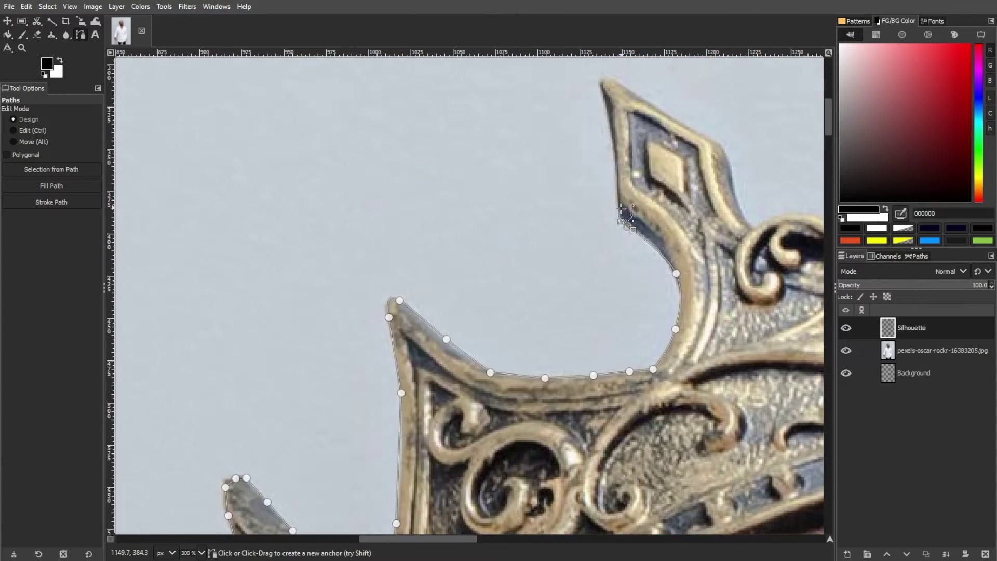
- Trace the path around the crown's third spike, the one with the diamond ornament
left_click(618, 297)
left_click(623, 207)
left_click(687, 243)
left_click(727, 275)
left_click(736, 316)
left_click(750, 344)
- Continue the path over the scroll ornament and through the deep curve leading to the crown's tallest spike
scroll(750, 345, "right", 2)
left_click(462, 334)
left_click(511, 374)
left_click(534, 371)
left_click(573, 334)
left_click(596, 286)
left_click(605, 234)
left_click(585, 186)
left_click(554, 144)
- Trace the path up the rear edge of the crown's tallest spike to its tip
scroll(588, 188, "up", 3)
left_click(560, 267)
left_click(553, 263)
left_click(546, 227)
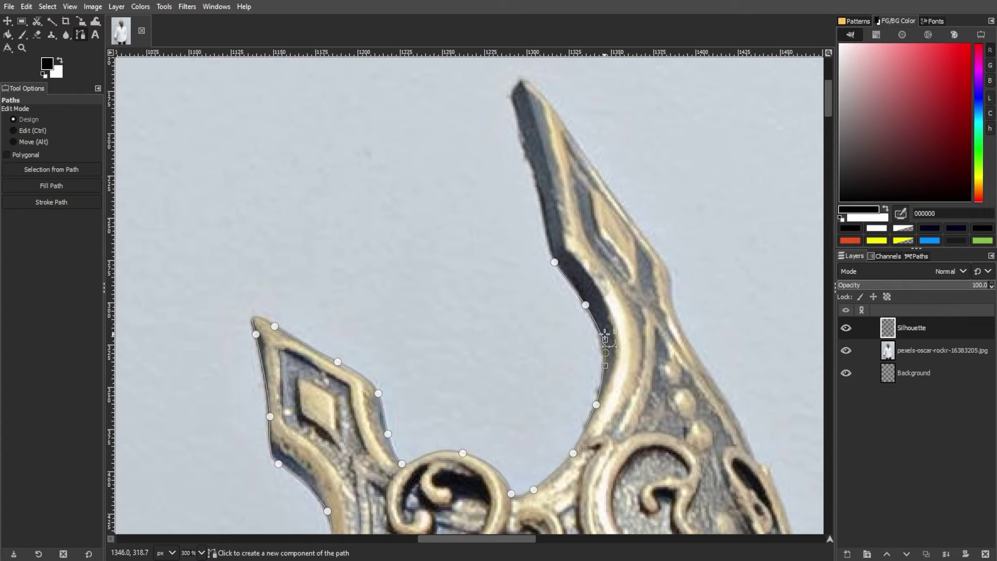
left_click(536, 175)
left_click(519, 125)
left_click(513, 94)
- Trace the path over the tip and down the front edge of the crown's tallest spike
left_click(533, 88)
left_click(586, 154)
left_click(654, 249)
left_click_drag(672, 284, 673, 308)
left_click(682, 326)
left_click(704, 364)
- Continue the path down the crown's front side past the oval ornament beneath the tallest spike
scroll(704, 365, "right", 2)
scroll(704, 364, "down", 2)
left_click_drag(424, 204, 431, 218)
left_click_drag(444, 224, 453, 257)
left_click(457, 258)
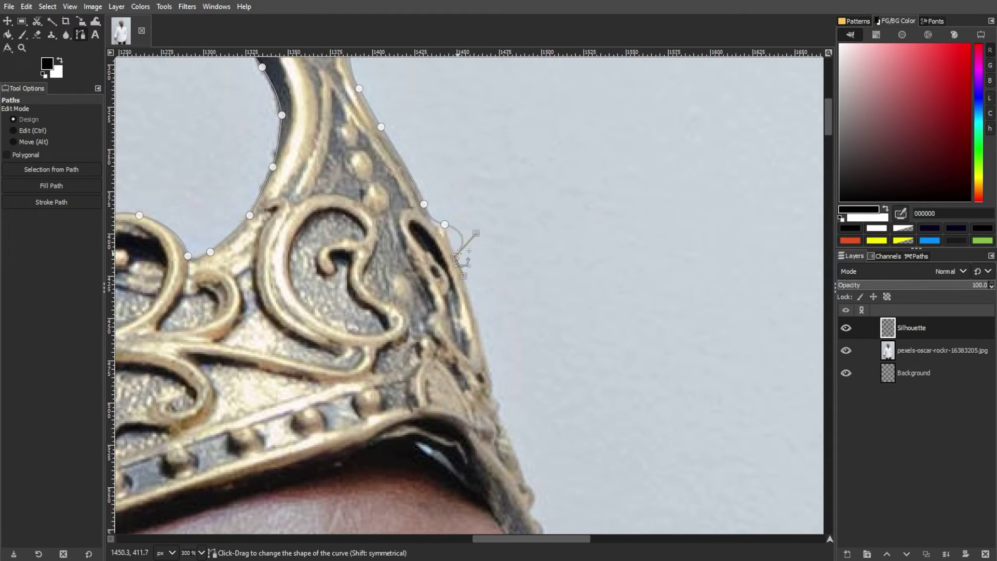
left_click(478, 325)
left_click(489, 365)
left_click(495, 399)
- Trace the path along the crown's lower front rim down to the forehead
scroll(495, 399, "down", 1)
left_click(500, 295)
left_click(509, 312)
left_click(519, 338)
left_click(541, 405)
left_click(544, 422)
- Follow the forehead and brow with the path down to the top of the sunglasses
scroll(544, 422, "down", 1)
left_click(548, 349)
left_click(545, 380)
left_click(560, 421)
left_click(569, 448)
left_click(594, 460)
- Trace the path around the outer rim and hinge of the sunglasses' front lens
left_click(517, 353)
left_click(556, 407)
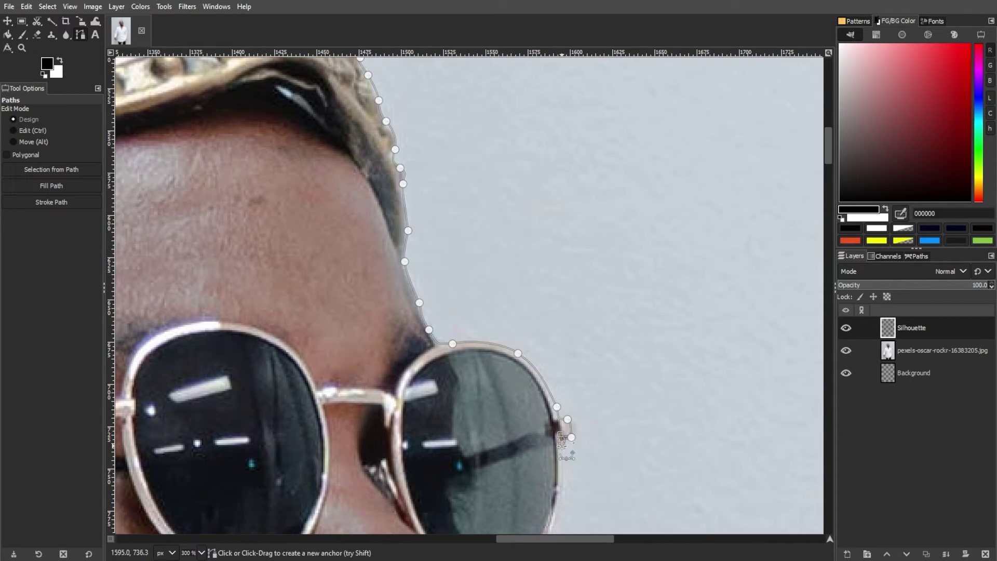
scroll(561, 445, "down", 1)
left_click(563, 364)
left_click_drag(548, 419, 545, 427)
left_click(519, 464)
scroll(520, 464, "down", 1)
left_click(549, 300)
left_click(520, 346)
- Continue the path down the face below the sunglasses, past the mouth and around the beard to the chin's underside
left_click(489, 353)
left_click(496, 381)
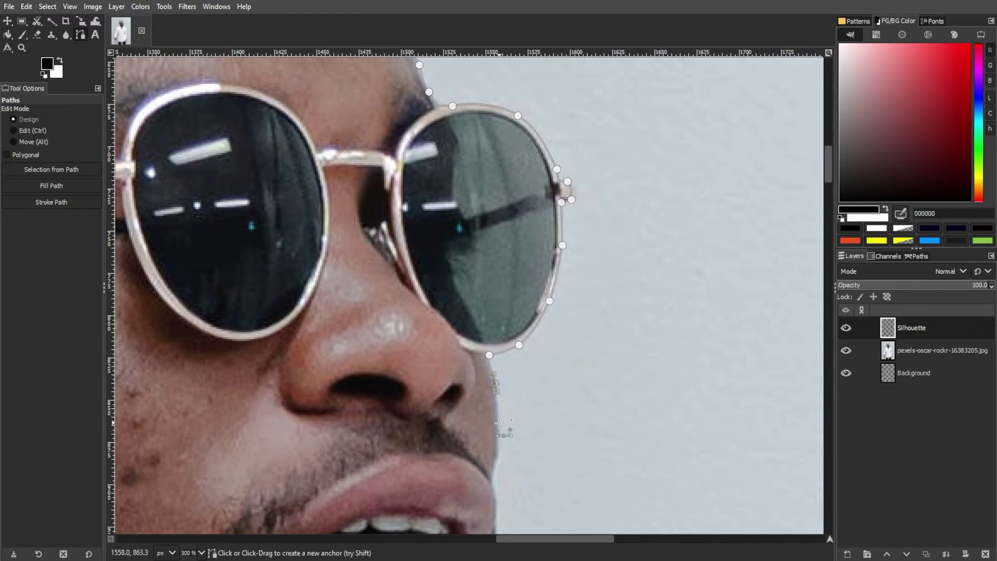
left_click(496, 432)
scroll(497, 431, "down", 2)
left_click(493, 233)
left_click(496, 285)
left_click(490, 331)
left_click(466, 377)
left_click(407, 399)
left_click(344, 400)
- Extend the path from beneath the beard along the upper edge of the jacket collar towards the shoulder
scroll(333, 332, "down", 2)
scroll(331, 332, "up", 2)
left_click(446, 443)
left_click_drag(487, 480, 487, 516)
scroll(493, 498, "down", 1)
left_click_drag(485, 324, 462, 342)
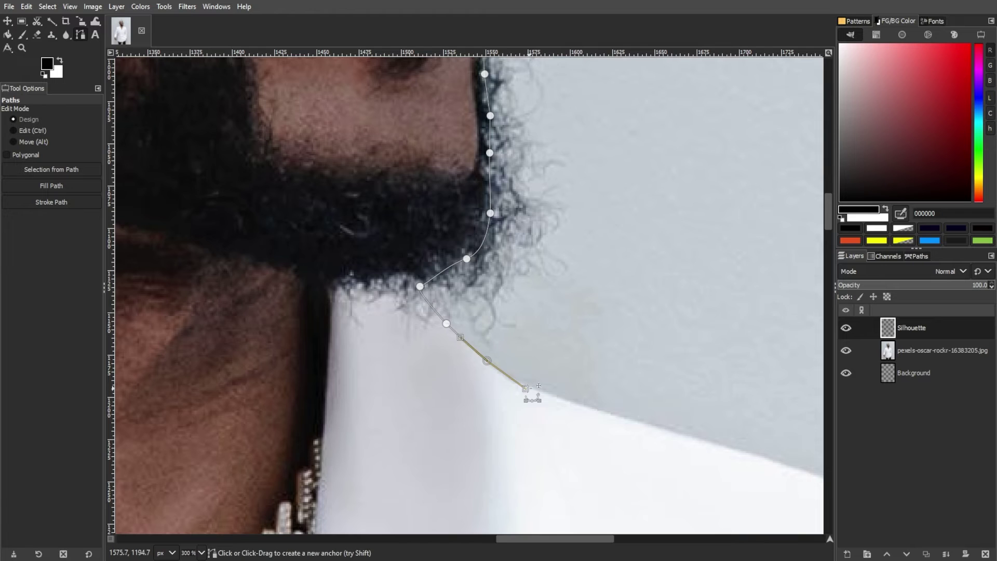
left_click_drag(605, 409, 621, 414)
- Continue the path along the jacket's shoulder seam and around the shoulder point onto the sleeve of the arm without the cane
scroll(612, 405, "down", 3)
scroll(613, 404, "right", 4)
left_click(500, 226)
left_click(665, 287)
left_click(773, 329)
scroll(768, 333, "right", 4)
left_click(597, 379)
scroll(599, 378, "down", 1)
left_click(614, 316)
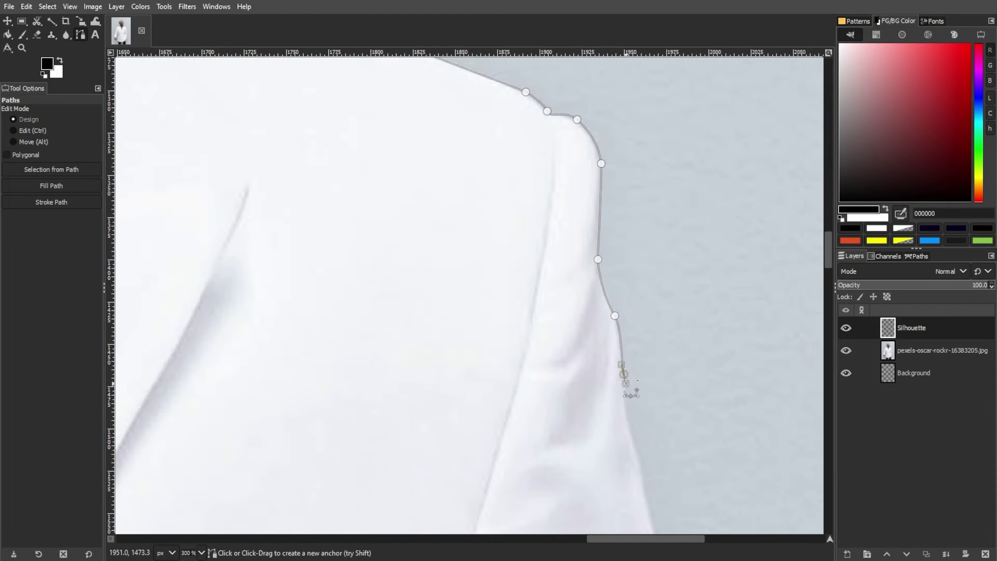
- Trace the path down the outer edge of that upper sleeve to just above the elbow
scroll(626, 382, "down", 1)
left_click_drag(643, 366, 650, 396)
scroll(664, 363, "down", 4)
left_click_drag(701, 195, 709, 216)
left_click(726, 324)
scroll(726, 289, "down", 2)
left_click(745, 282)
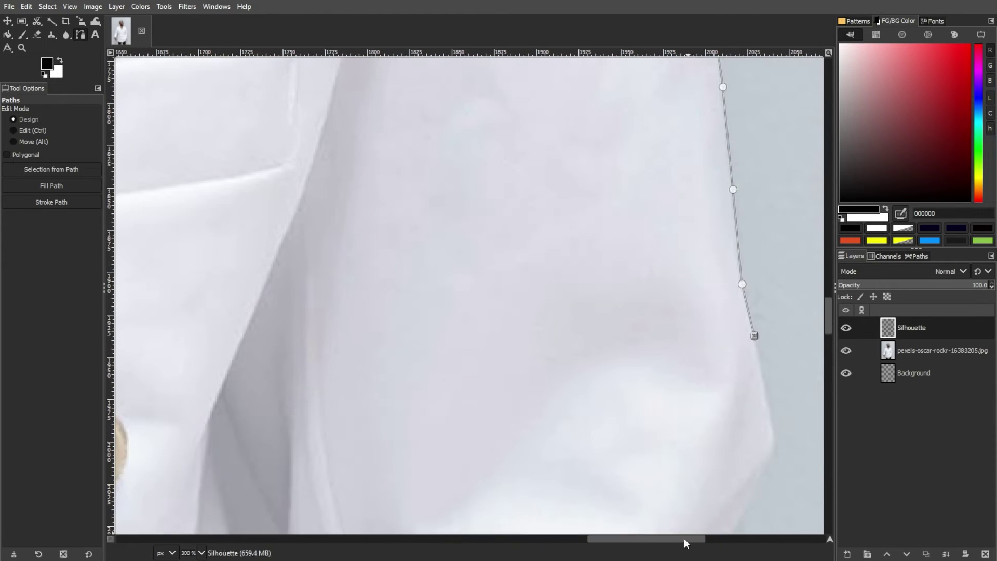
- Curve the path around the sleeve's elbow bulge and down to the creases beneath it
scroll(680, 538, "right", 3)
left_click_drag(569, 348, 562, 366)
scroll(563, 328, "down", 1)
left_click(518, 330)
left_click_drag(501, 374, 503, 393)
scroll(499, 377, "down", 1)
left_click(505, 330)
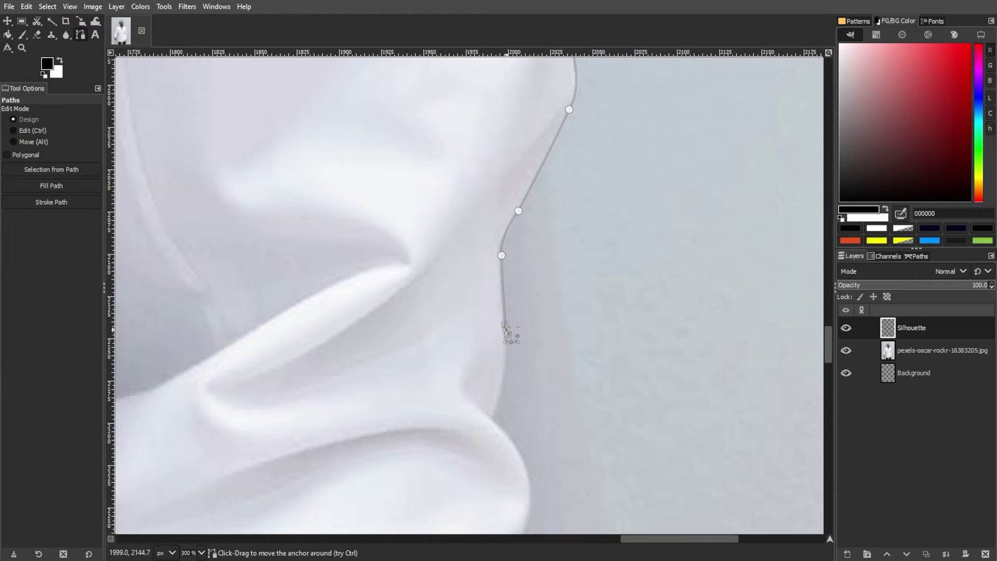
- Follow the creased outer edge of the forearm sleeve down towards its lower end
scroll(505, 329, "down", 1)
left_click(503, 313)
left_click(530, 368)
scroll(530, 368, "down", 2)
left_click_drag(513, 200, 505, 212)
left_click(508, 255)
mouse_move(489, 327)
left_mouse_down()
mouse_move(543, 354)
mouse_move(508, 366)
left_mouse_up()
left_click(525, 374)
scroll(525, 374, "down", 1)
left_click(534, 399)
scroll(533, 397, "down", 1)
- Bring the path around the lower end of the sleeve and in towards the side of the jacket
scroll(506, 363, "down", 1)
left_click(487, 331)
left_click(434, 332)
scroll(434, 332, "down", 2)
left_click(407, 151)
left_click(363, 206)
left_click(344, 216)
left_click(320, 208)
scroll(310, 247, "down", 1)
left_click(255, 286)
- Extend the path down the outer side of the figure from the lower jacket along the trouser leg
scroll(227, 332, "down", 6)
left_click(249, 184)
left_click(260, 254)
left_click(280, 343)
left_click_drag(272, 425, 276, 418)
left_click(243, 469)
left_click(210, 490)
left_click(204, 532)
- Trace the path up the first trouser leg's inner edge and across the jacket hem above the leg gap
scroll(340, 460, "down", 7)
scroll(261, 451, "up", 5)
scroll(516, 494, "up", 2)
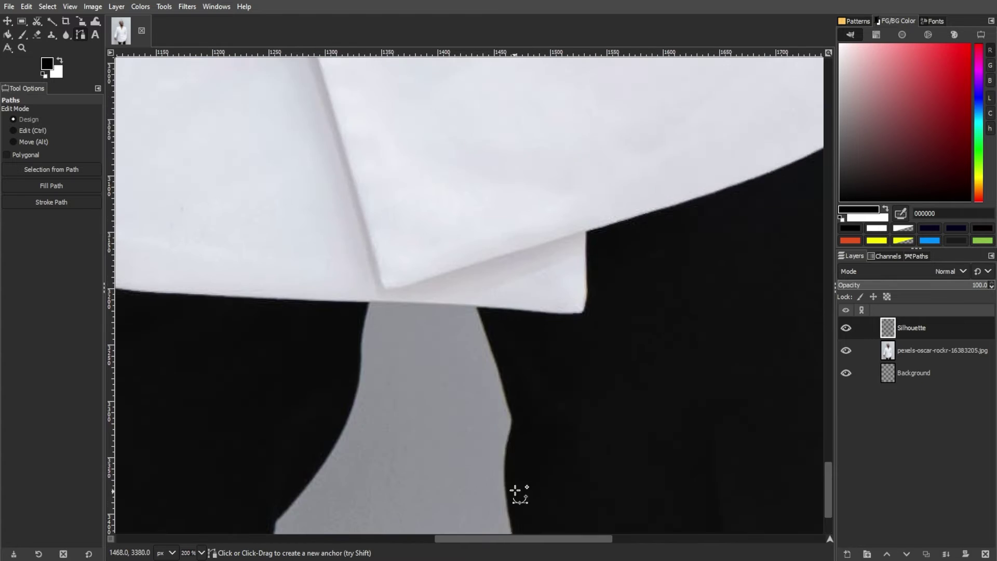
left_click(512, 294)
left_click(501, 253)
left_click(480, 189)
left_click_drag(447, 174, 408, 176)
left_click(370, 174)
- Follow the inner edge of the cane-side trouser leg from the jacket hem down to the photo's bottom edge
left_click(362, 199)
left_click_drag(360, 237, 361, 247)
left_click(350, 282)
left_click(287, 379)
left_click(272, 410)
left_click(268, 445)
left_click(269, 478)
left_click(273, 513)
left_click(269, 531)
- Run the path across the leg at the photo's bottom edge and up the cane-side trouser leg's outer edge
left_click_drag(448, 541, 358, 541)
left_click(254, 531)
left_click(254, 503)
left_click(237, 474)
left_click(220, 413)
left_click(218, 358)
left_click(208, 327)
left_click(207, 300)
left_click(176, 167)
left_click(174, 118)
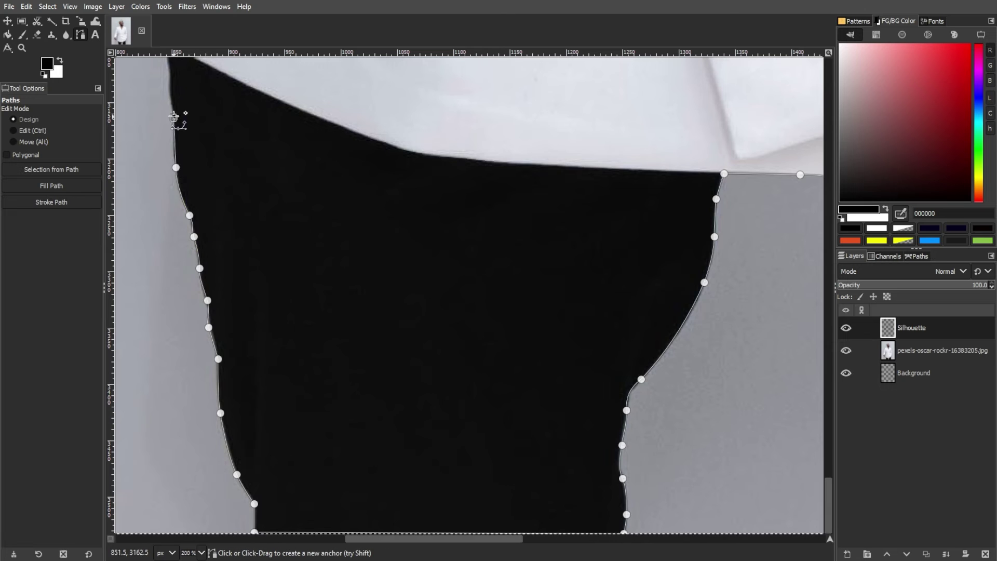
- Continue the path up the cane-side edge of the jacket, past the lower pocket flap
scroll(174, 118, "up", 2)
left_click(168, 281)
left_click_drag(434, 539, 377, 539)
left_click(338, 232)
scroll(338, 233, "up", 2)
left_click(356, 246)
scroll(401, 218, "up", 1)
left_click(418, 280)
left_click(433, 224)
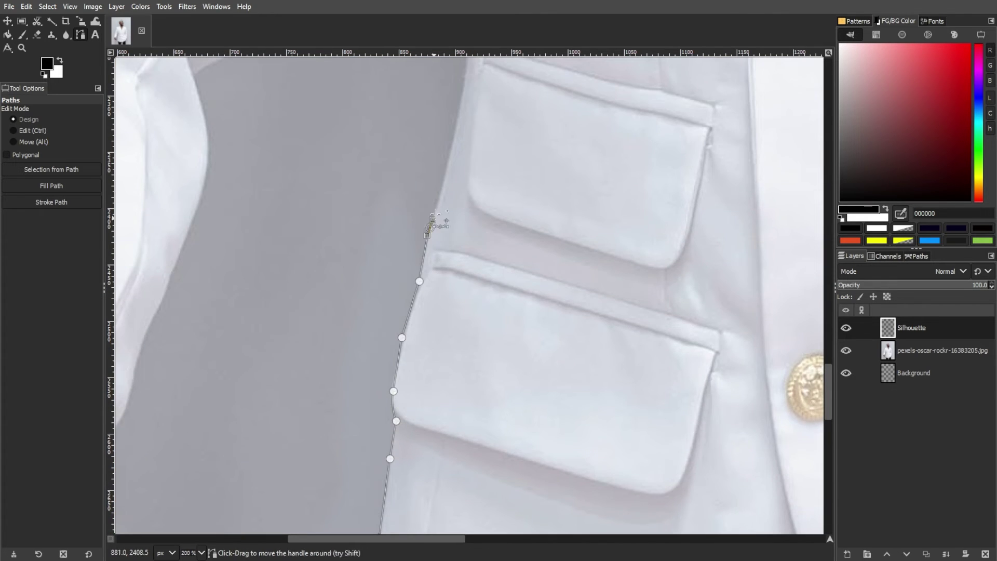
- Extend the path from the upper pocket flap along the jacket's side to the gap beneath the armpit
scroll(433, 224, "up", 1)
left_click(446, 291)
left_click(458, 238)
scroll(458, 238, "up", 1)
left_click(468, 288)
- Curve the path over the top of the arm gap and down the inner edge of the cane arm's sleeve
left_click_drag(300, 369, 294, 379)
left_click_drag(275, 393, 258, 405)
scroll(258, 404, "down", 2)
left_click_drag(223, 298, 210, 303)
left_click_drag(198, 333, 200, 347)
left_click_drag(205, 409, 206, 439)
- Trace the path along the sleeve's inner cuff edge and onto the wrist of the cane hand
scroll(206, 440, "down", 4)
scroll(206, 439, "left", 2)
left_click_drag(252, 320, 251, 323)
left_click_drag(253, 347, 252, 359)
left_click(249, 372)
left_click(246, 392)
left_click_drag(252, 414, 259, 423)
left_click(278, 443)
- Follow the outer edge of the thumb down to its tip
scroll(280, 445, "down", 5)
left_click(348, 333)
left_click(354, 374)
left_click(364, 407)
left_click(371, 440)
left_click(382, 469)
left_click(386, 498)
- Bring the path around beneath the thumb tip and the curled finger to the edge of the cane
key("ctrl")
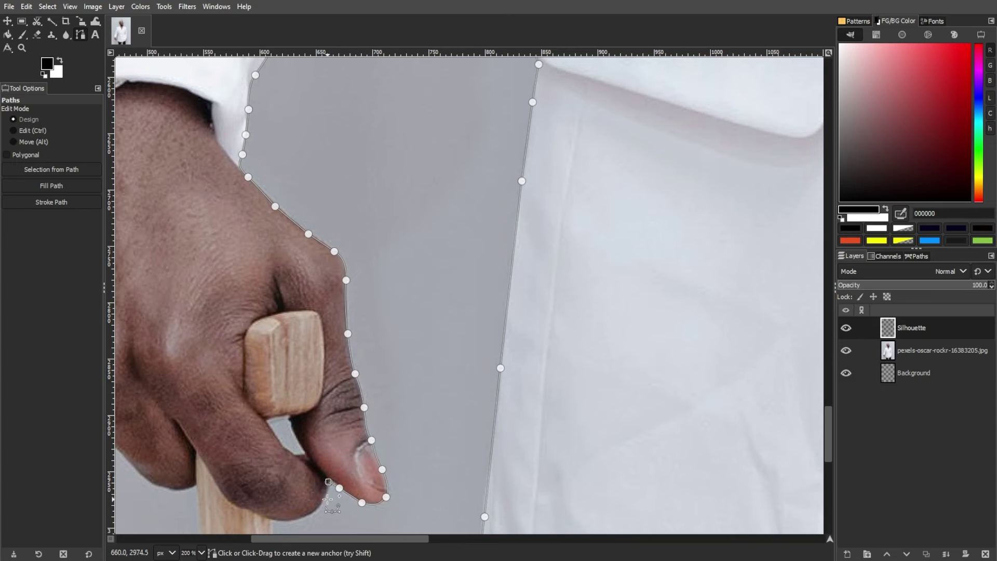
left_click(330, 484)
scroll(311, 491, "up", 2)
scroll(311, 491, "down", 6)
left_click(265, 231)
left_click(246, 249)
- Trace the cane shaft down to its lower end and back up its other edge to the hand
scroll(249, 299, "down", 9)
left_click(278, 526)
scroll(224, 498, "down", 1)
scroll(225, 141, "up", 6)
left_click(229, 368)
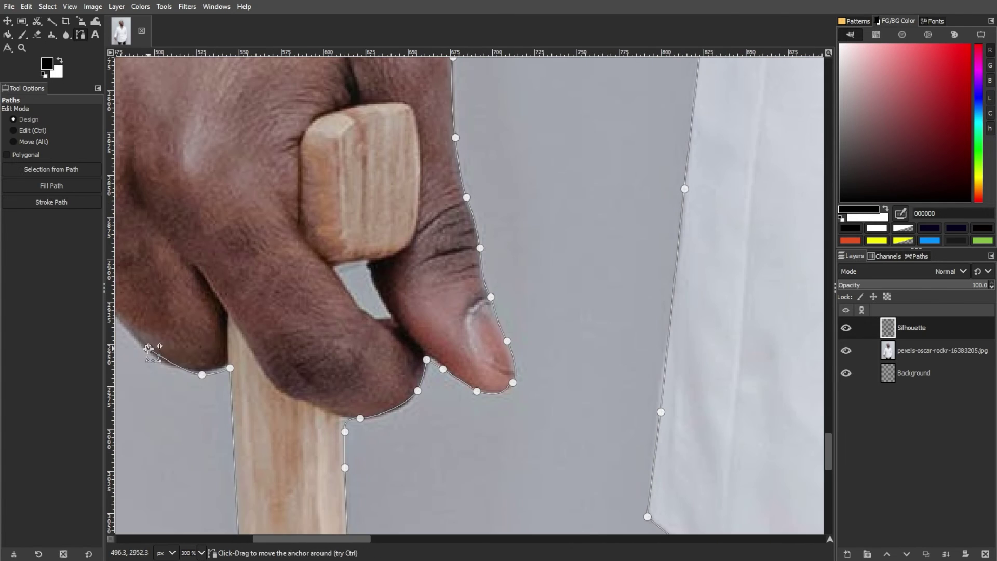
- Continue the path along the underside of the remaining fingers towards the back of the hand
left_click(145, 349)
scroll(145, 349, "left", 5)
left_click(350, 310)
left_click(295, 279)
left_click(253, 256)
left_click(217, 249)
- Trace the path up the outer edge of the cane hand and onto the sleeve cuff
left_click(170, 115)
scroll(177, 161, "up", 4)
scroll(176, 161, "down", 1)
scroll(155, 156, "up", 2)
left_click(195, 390)
left_click(158, 312)
left_click(157, 158)
left_click_drag(158, 249, 150, 249)
- Follow the cane arm's outer sleeve edge up to the shoulder and close the path at its starting anchor
scroll(177, 270, "up", 10)
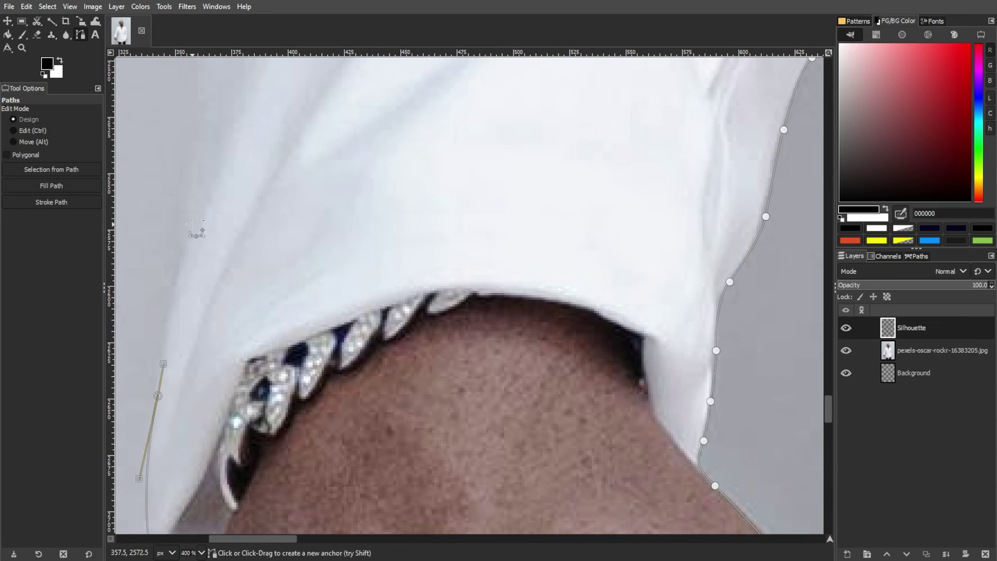
scroll(218, 304, "down", 2)
scroll(285, 252, "up", 15)
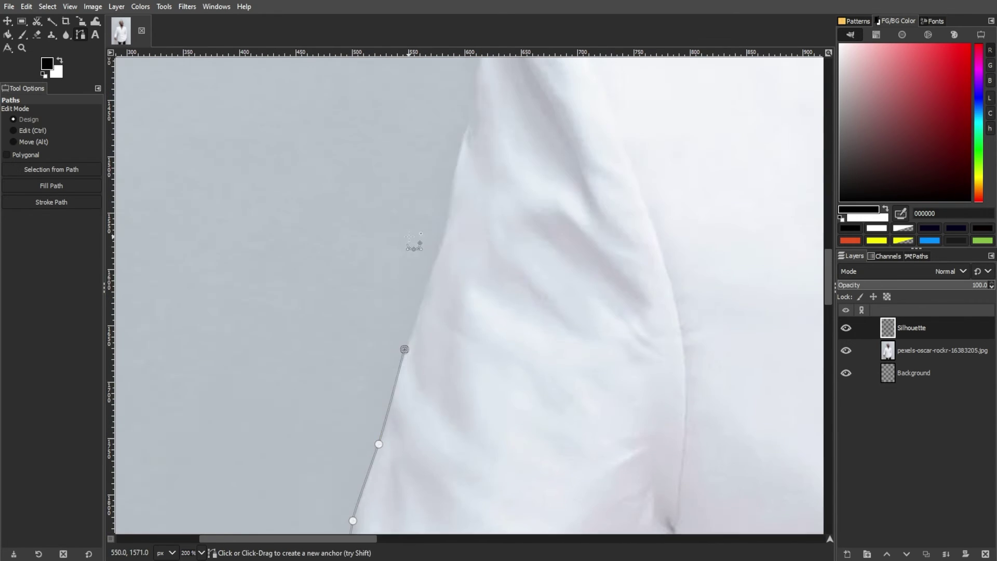
left_click_drag(462, 265, 472, 228)
scroll(471, 228, "up", 1)
left_click(492, 243)
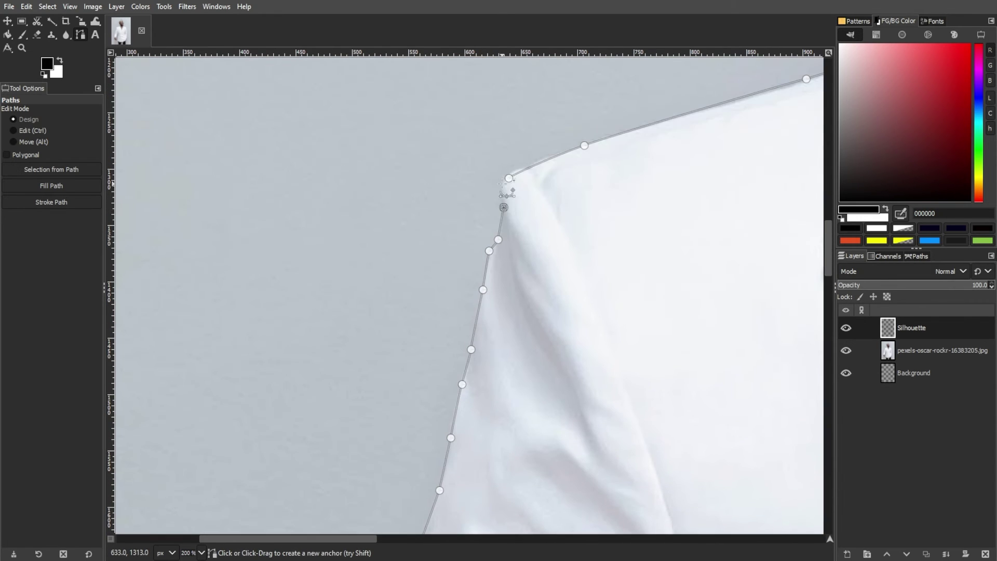
left_click(508, 178, "ctrl")
- Fill the closed path with solid black on the Silhouette layer
scroll(555, 283, "down", 4)
key("super")
key("super")
scroll(551, 291, "down", 5)
scroll(513, 292, "up", 2)
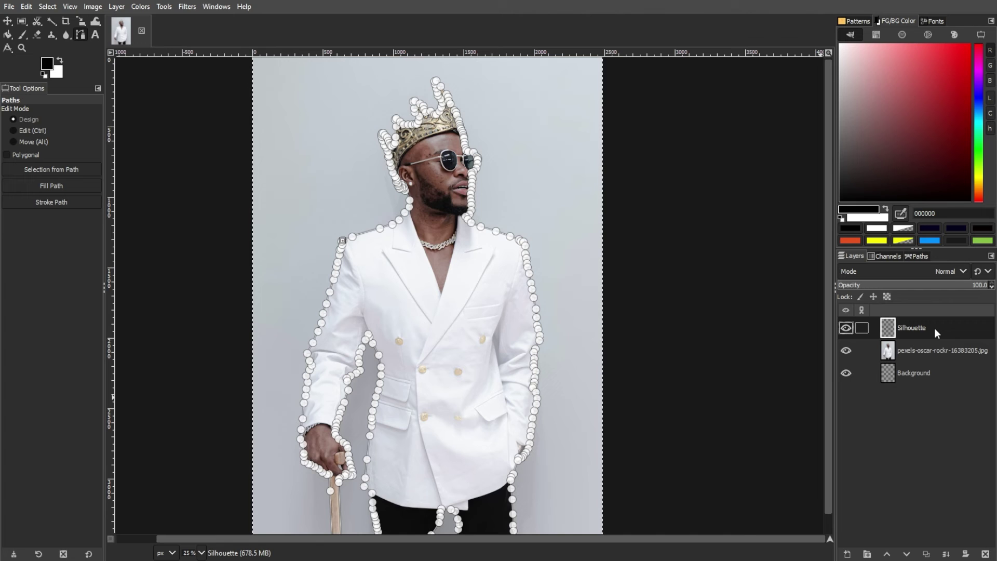
left_click(58, 186)
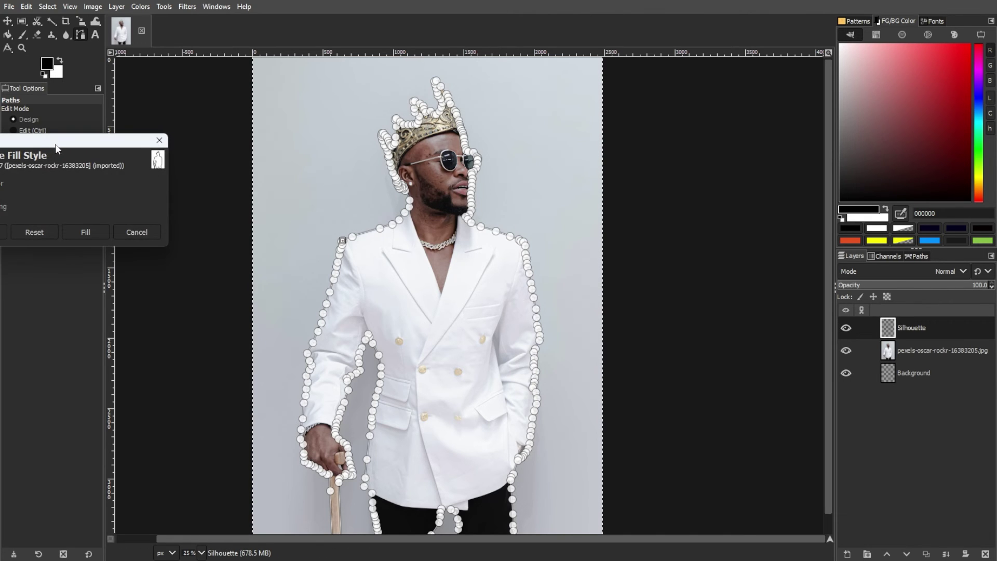
left_click_drag(55, 144, 400, 139)
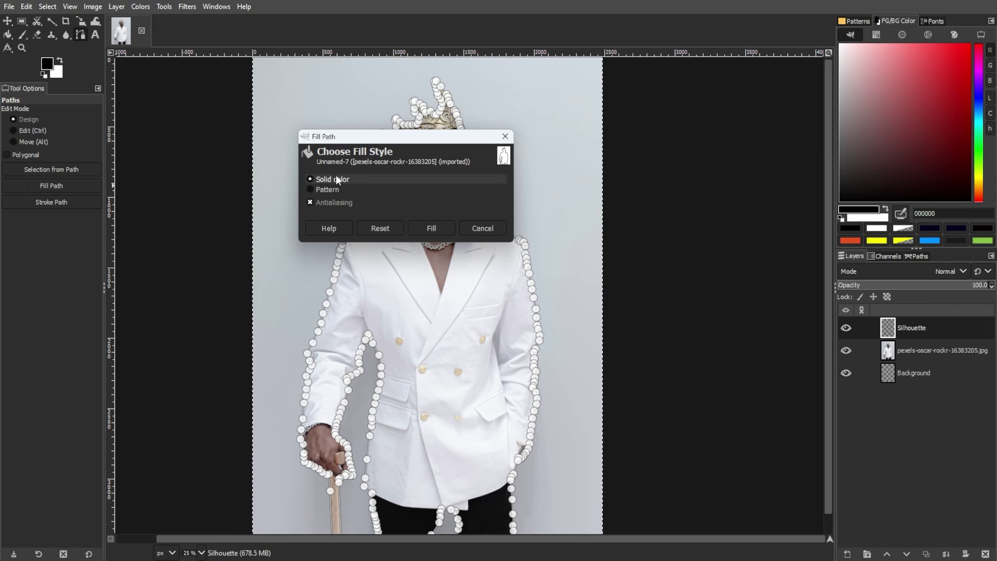
left_click(431, 229)
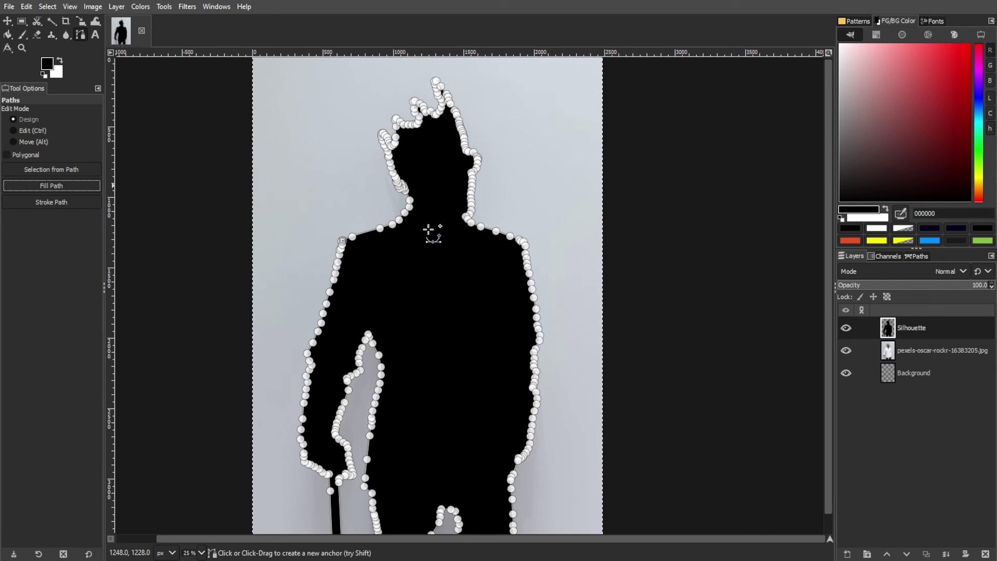
- Bucket-fill the Background layer with white and hide the photo layer
left_click(927, 376)
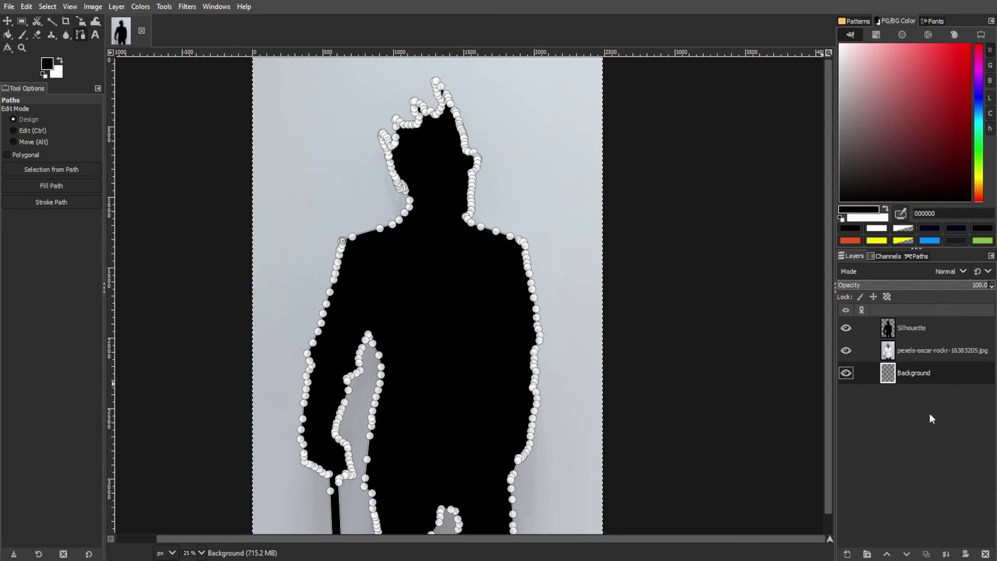
left_click(8, 34)
key("x")
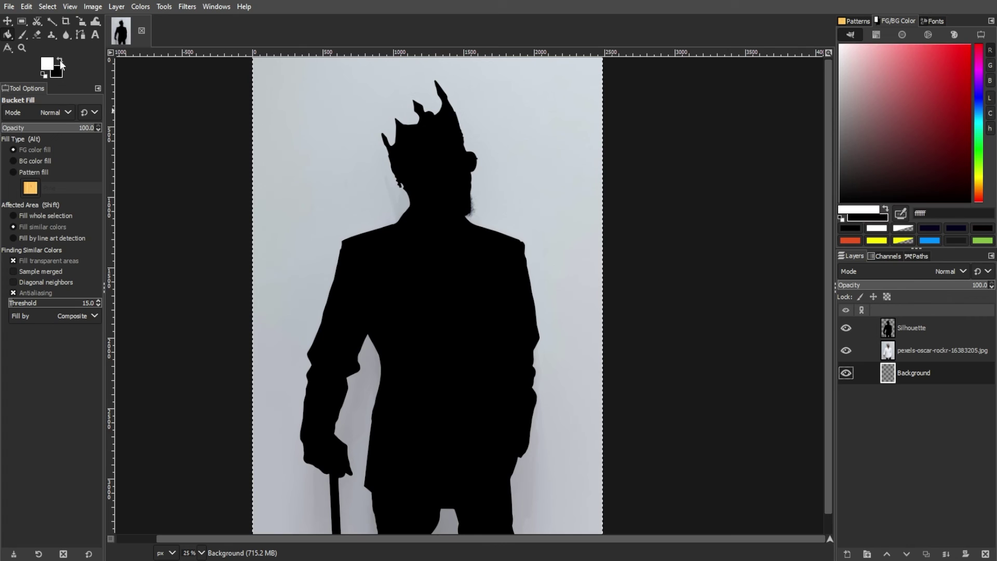
left_click(549, 177)
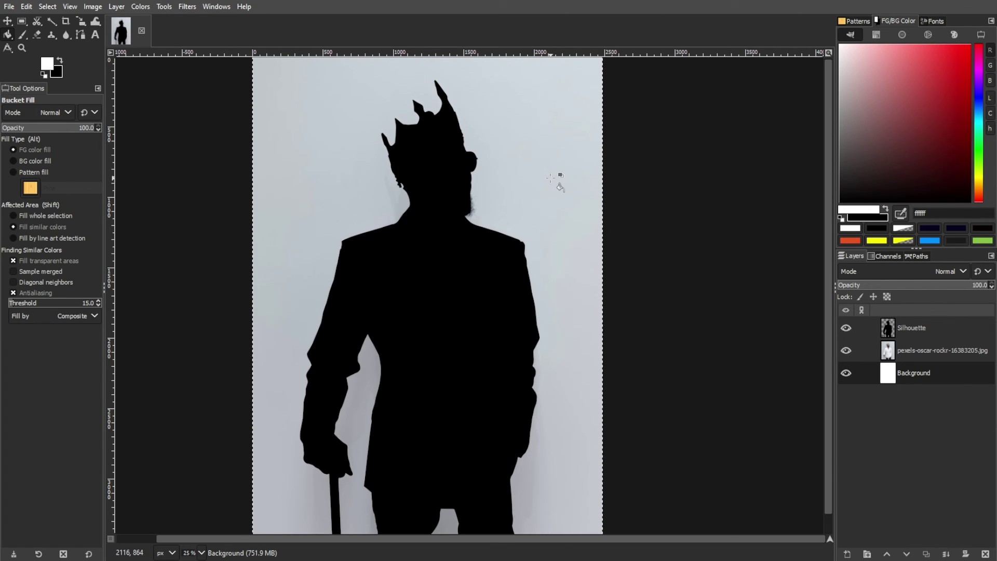
left_click(845, 350)
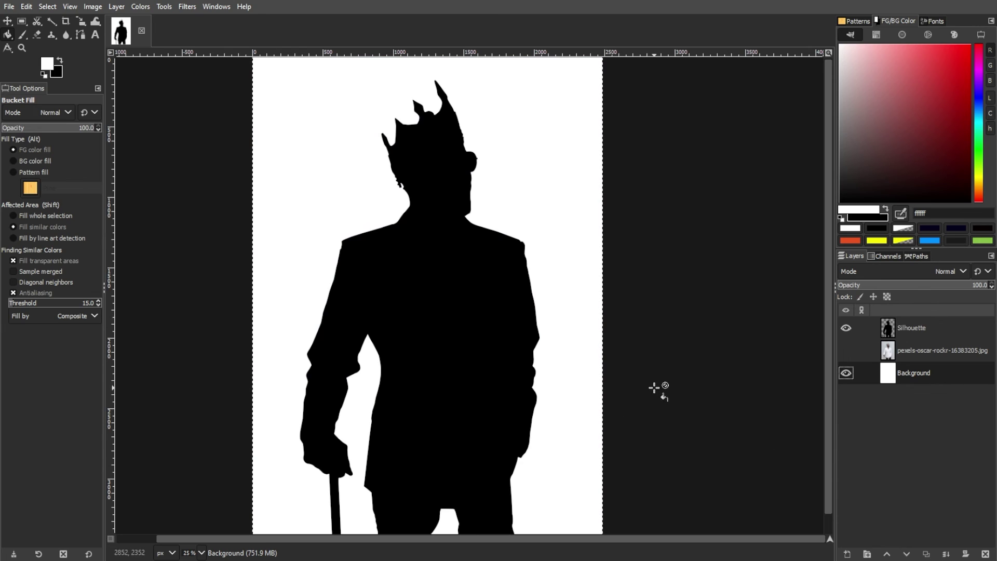
scroll(652, 388, "down", 1)
scroll(652, 388, "down", 1, "ctrl")
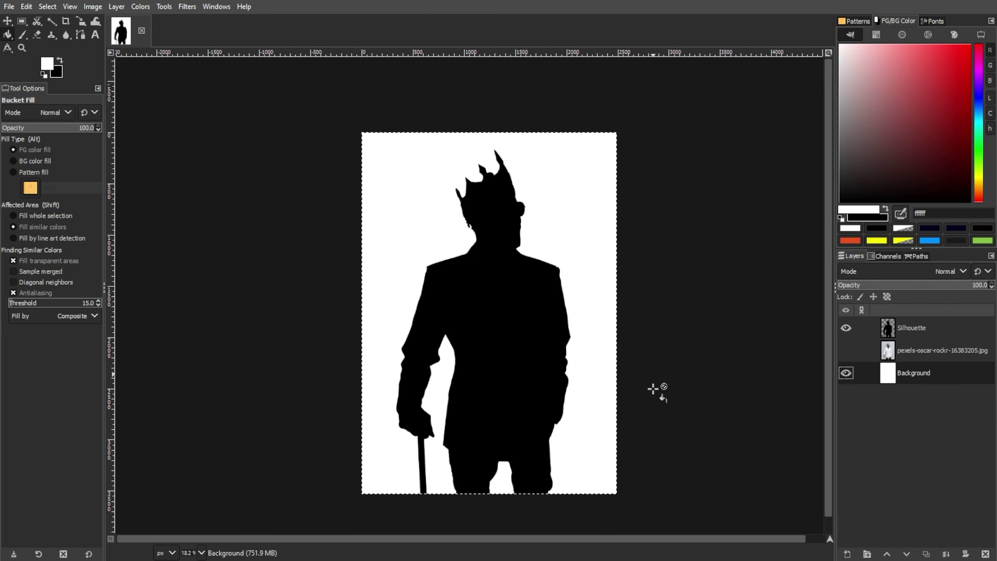